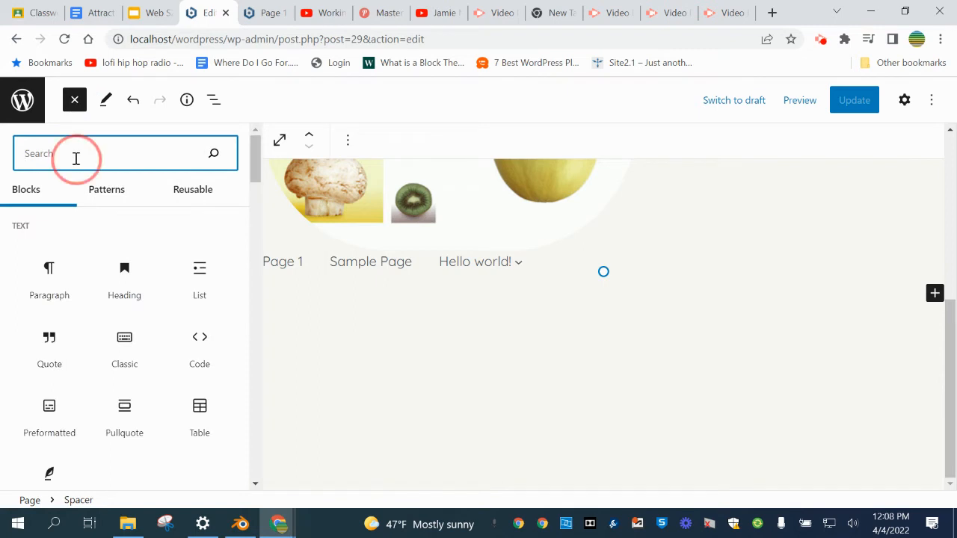
# - Insert a Columns block with the 30 / 70 variation below the page navigation
pyautogui.write('colu')
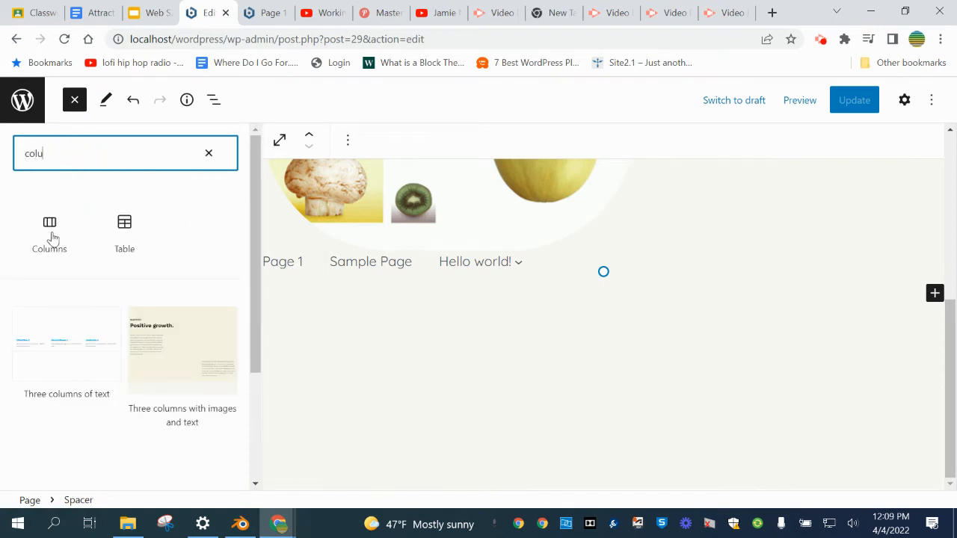
pyautogui.moveTo(53, 238)
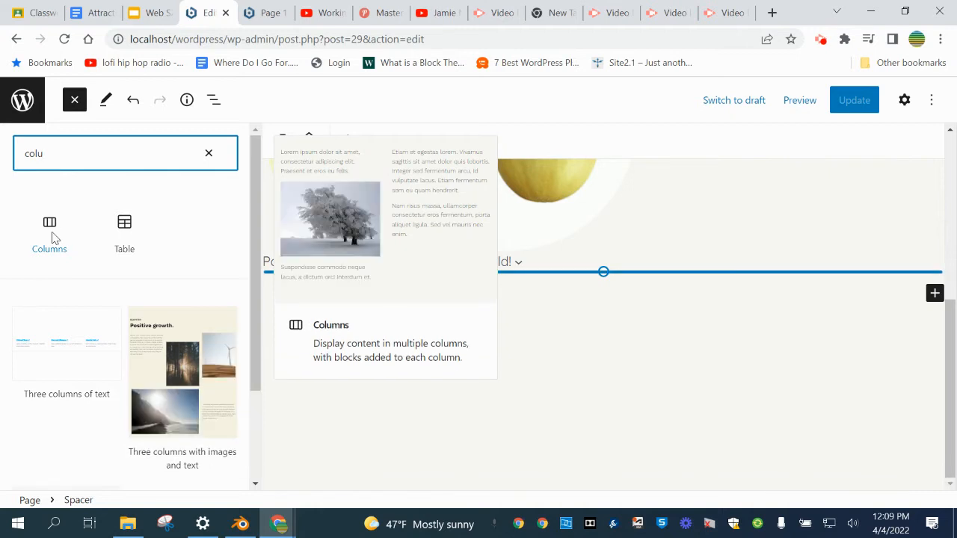
pyautogui.click(50, 228)
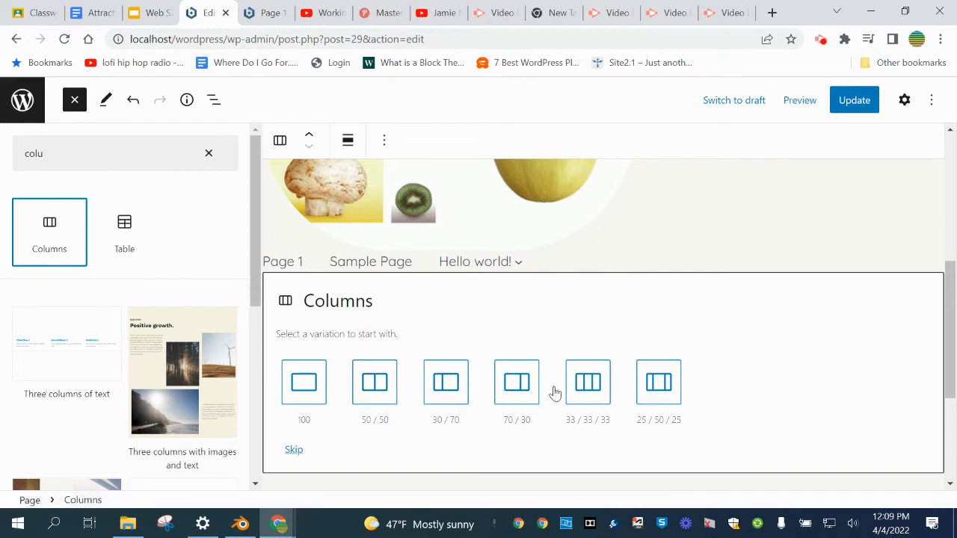
pyautogui.click(447, 385)
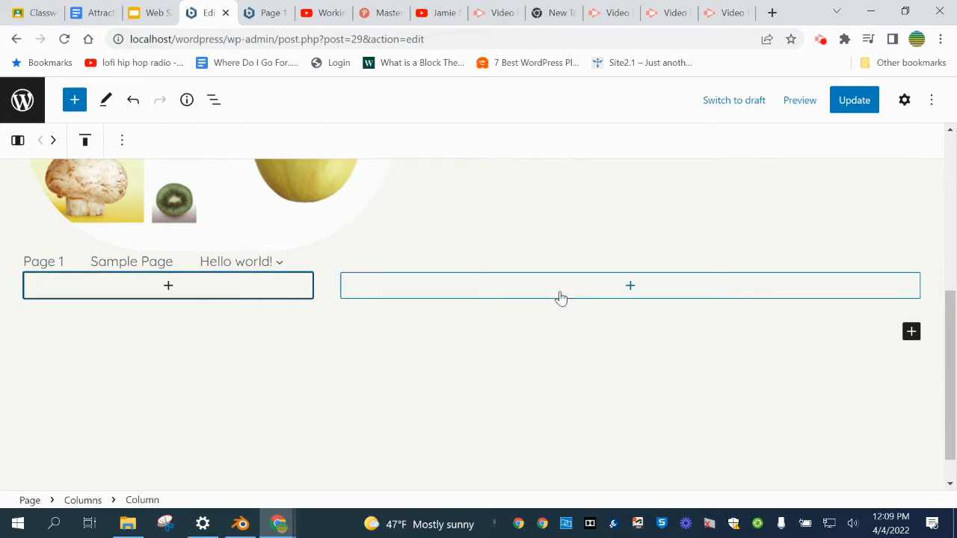
# - Show the page's block structure and the block settings, and examine the width of each column
pyautogui.click(216, 101)
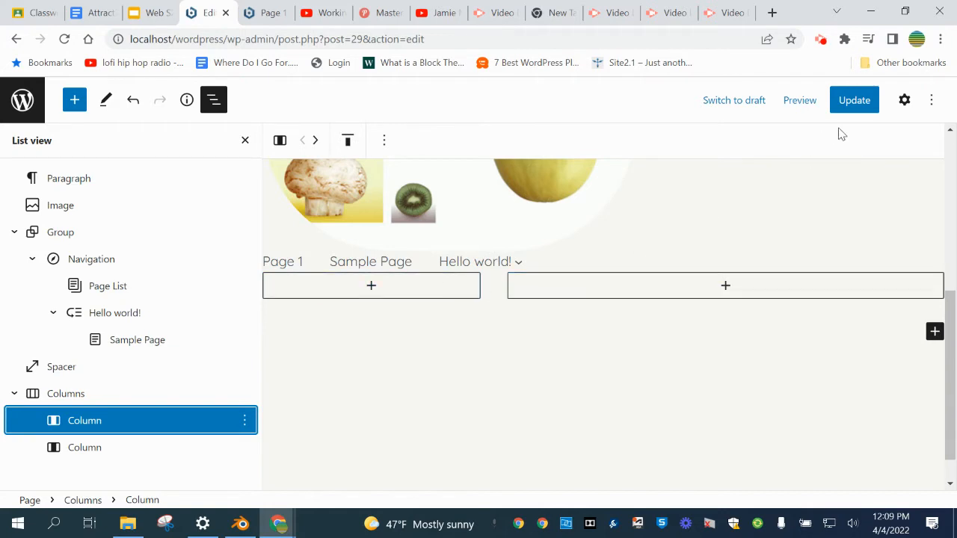
pyautogui.click(904, 102)
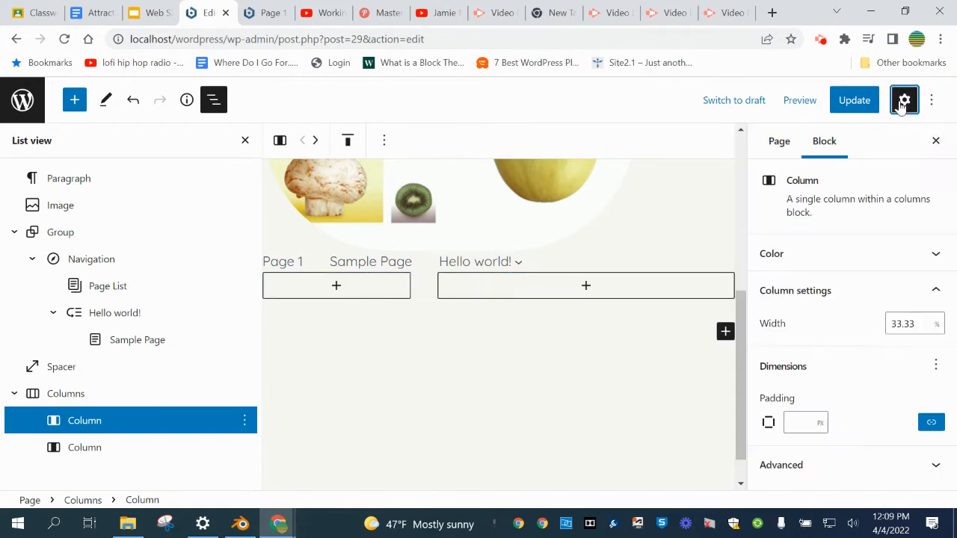
pyautogui.click(124, 449)
pyautogui.click(13, 394)
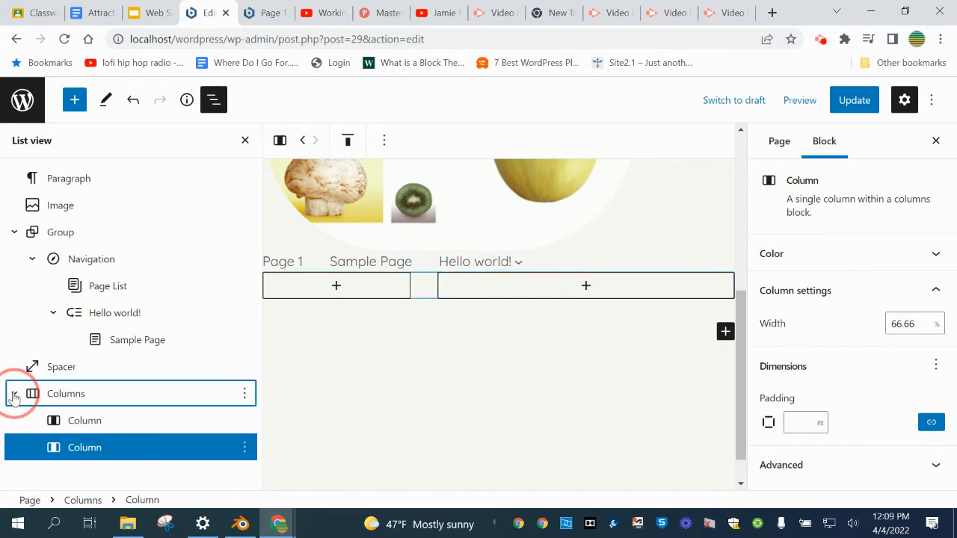
pyautogui.click(12, 395)
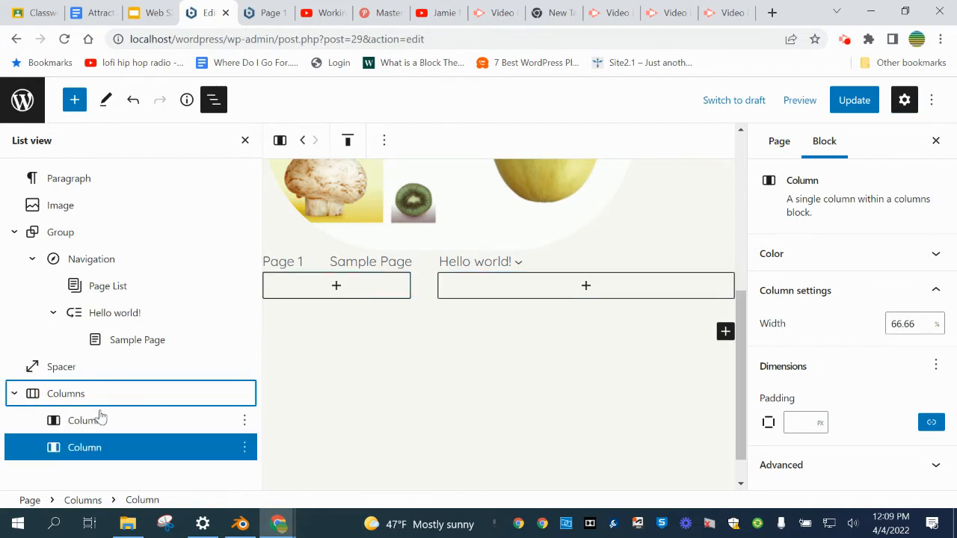
pyautogui.click(101, 419)
pyautogui.click(102, 451)
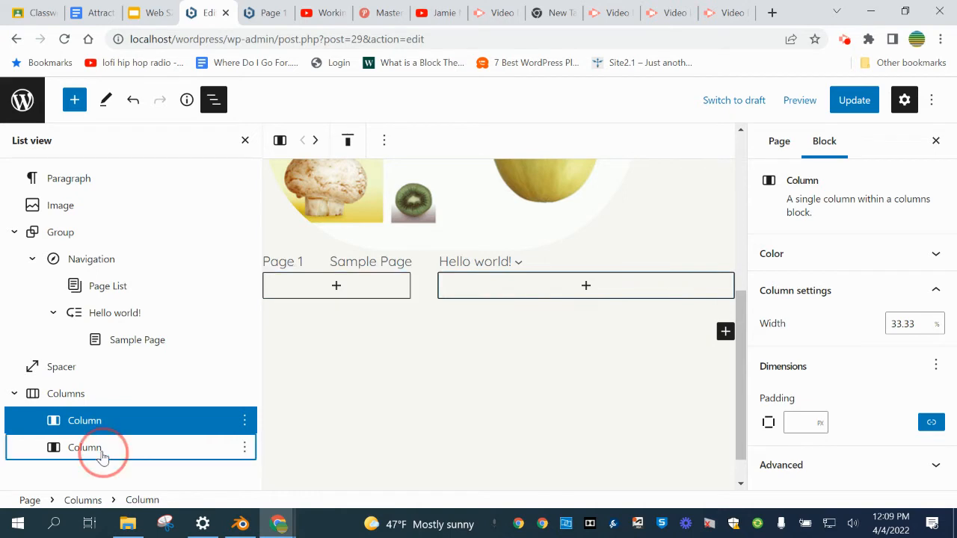
pyautogui.click(120, 421)
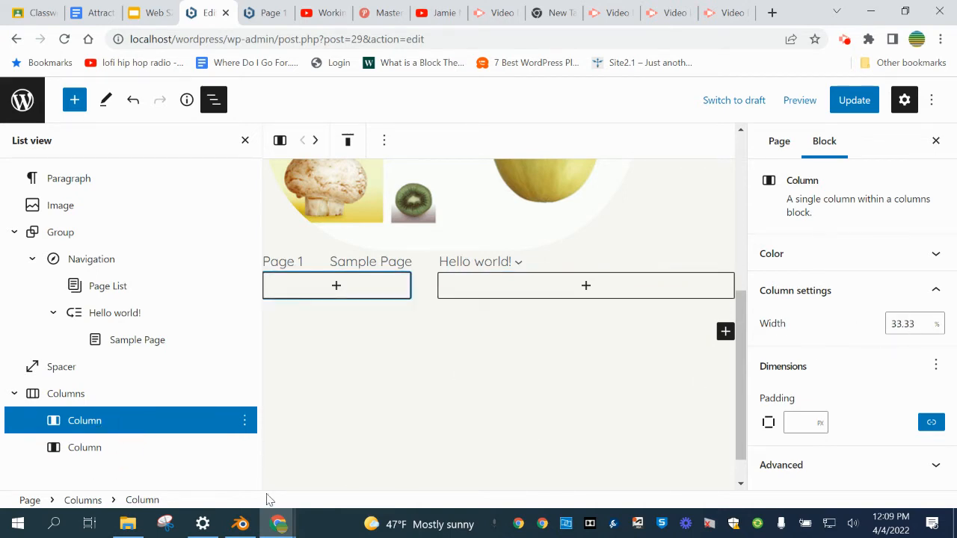
# - Set the wider column's background to the green theme color and update the page
pyautogui.click(204, 452)
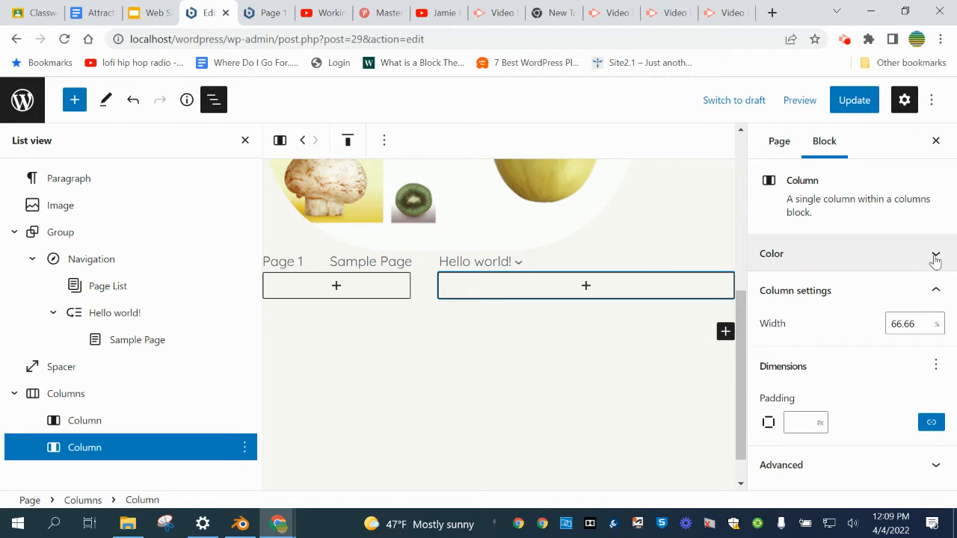
pyautogui.click(907, 261)
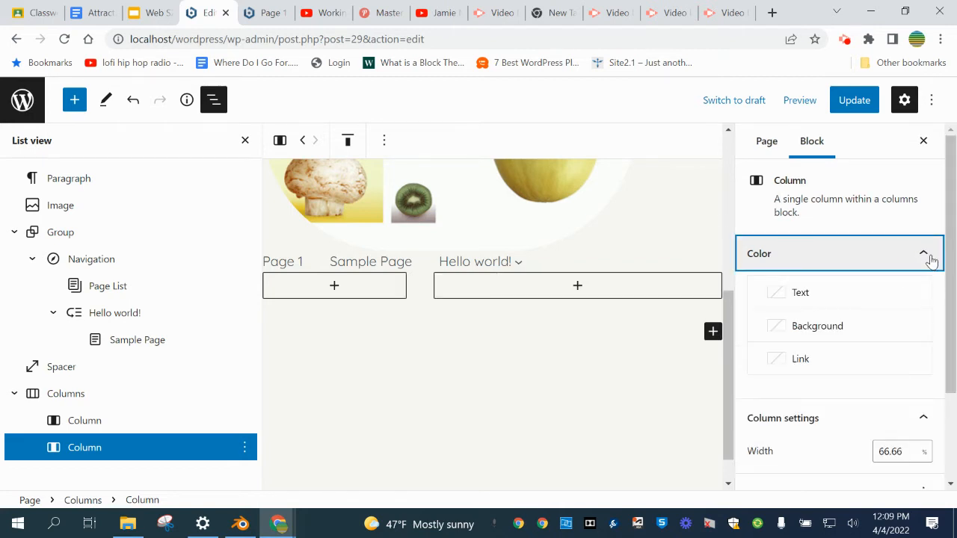
pyautogui.click(795, 329)
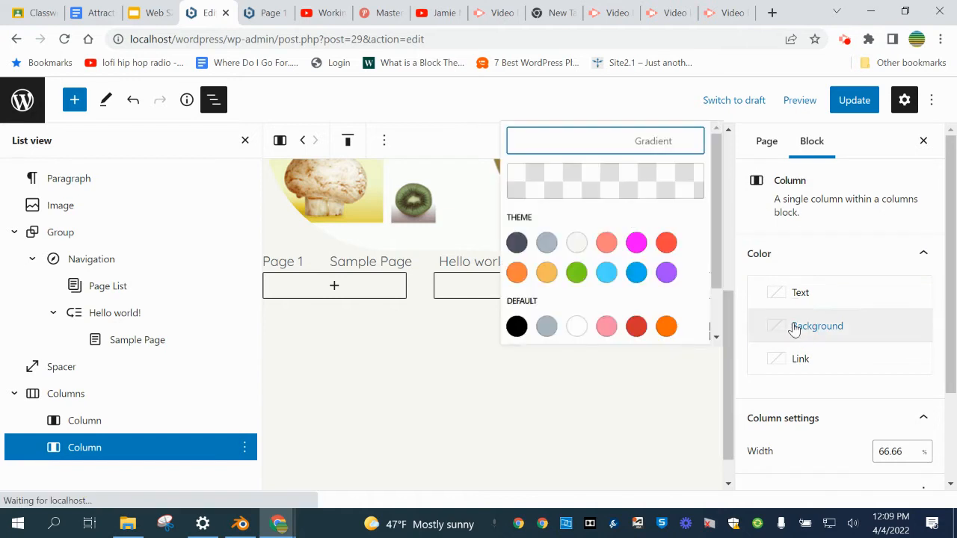
pyautogui.click(575, 274)
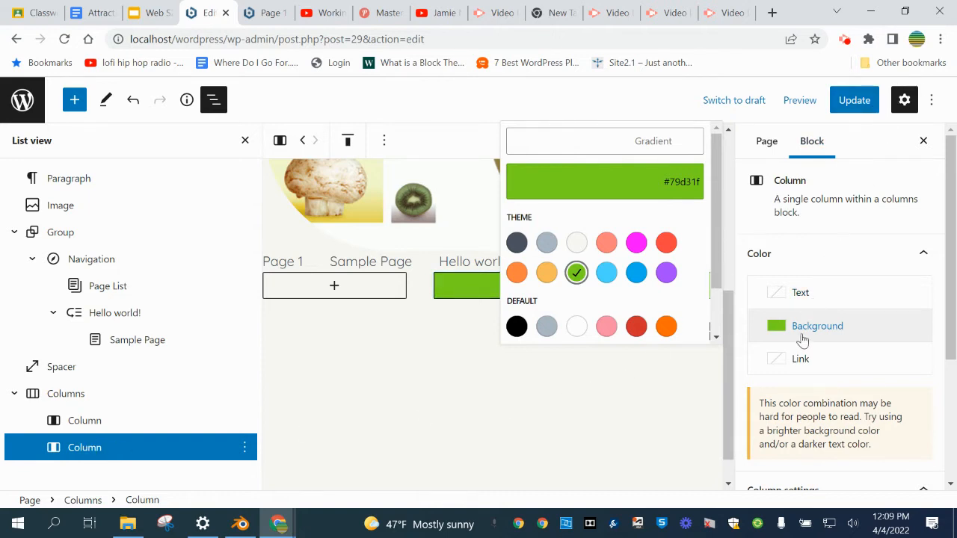
pyautogui.click(851, 102)
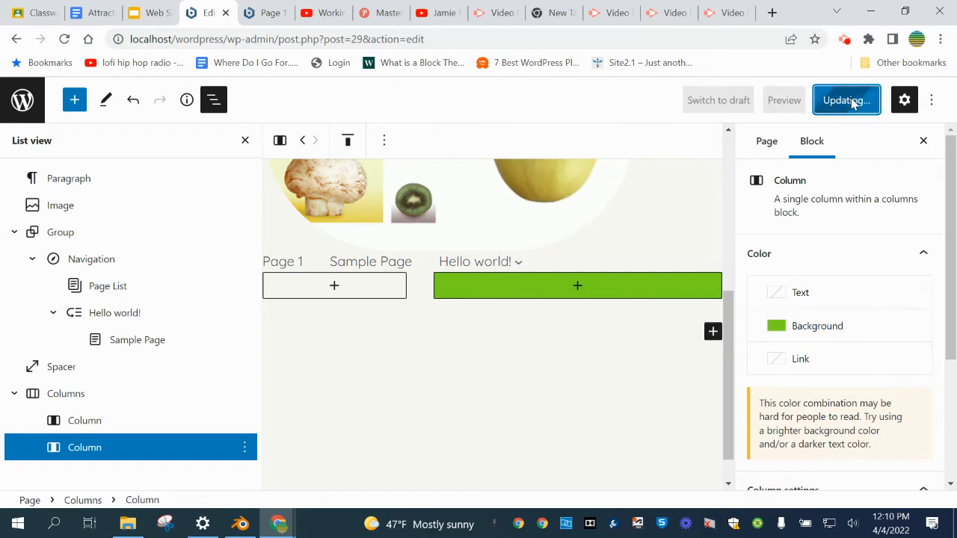
# - Set the narrower column's background to the darker blue theme color, #00b1ed
pyautogui.click(124, 422)
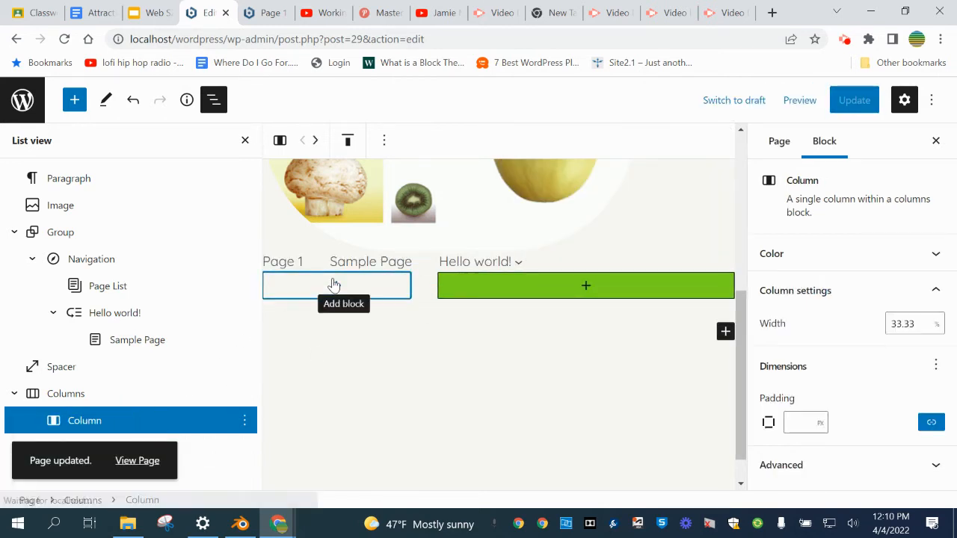
pyautogui.click(932, 254)
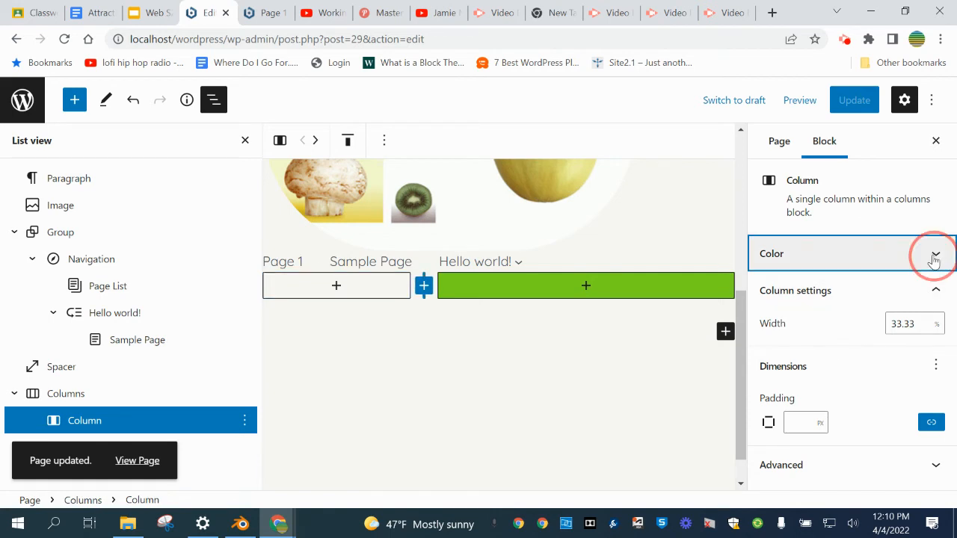
pyautogui.click(832, 328)
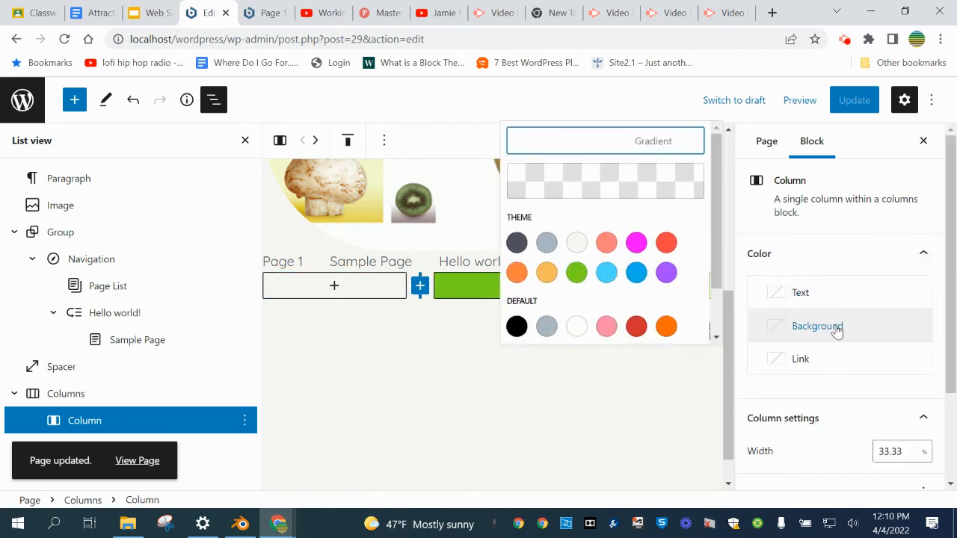
pyautogui.click(636, 273)
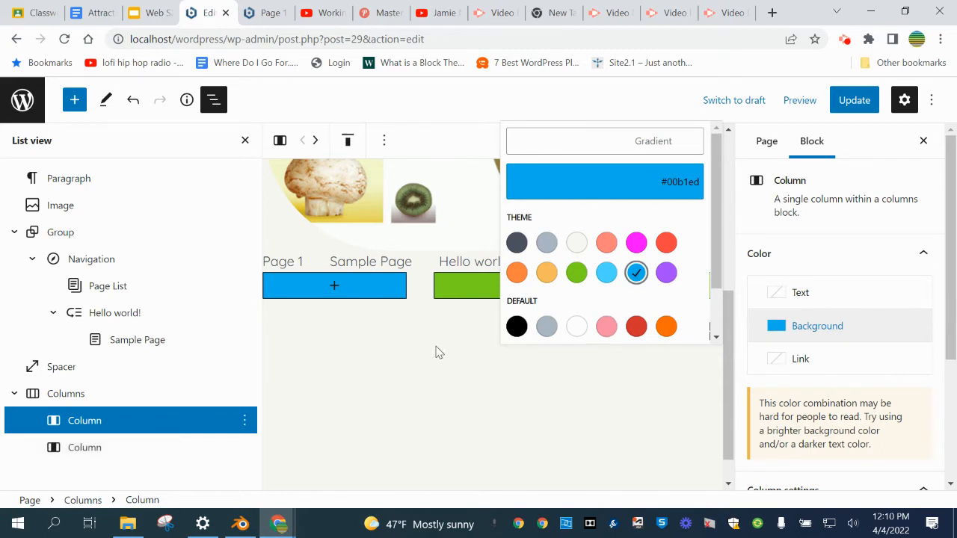
# - Set the background of the parent Columns block to the default red, #cf2e2e
pyautogui.click(14, 394)
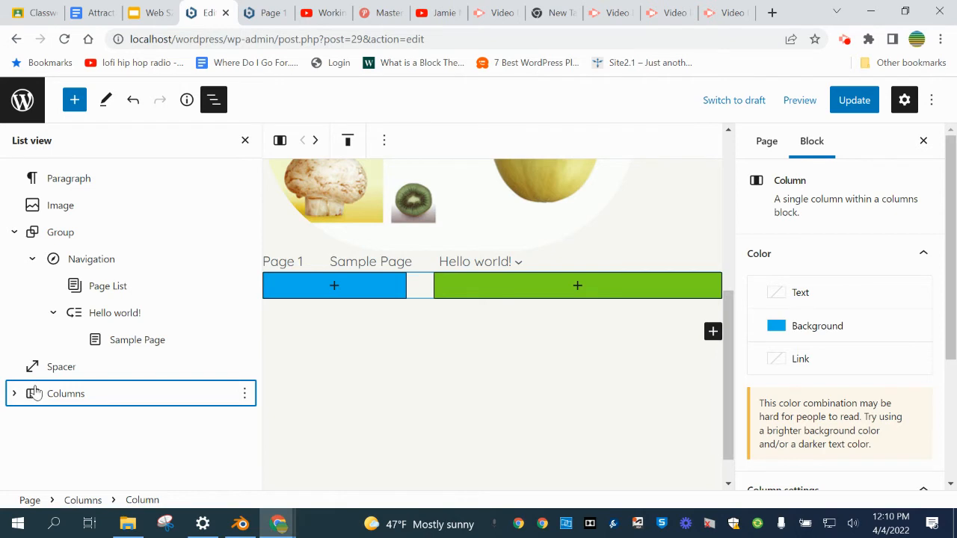
pyautogui.click(32, 392)
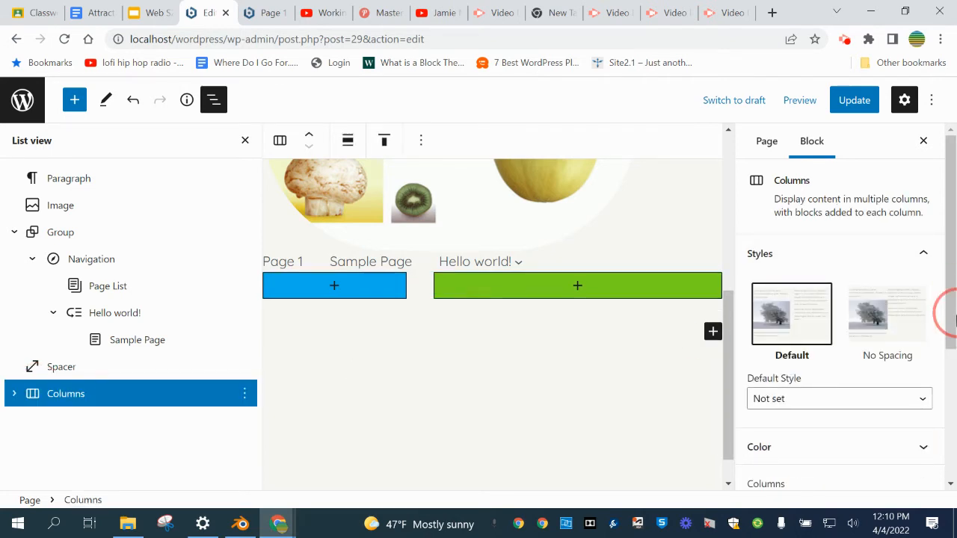
pyautogui.click(931, 448)
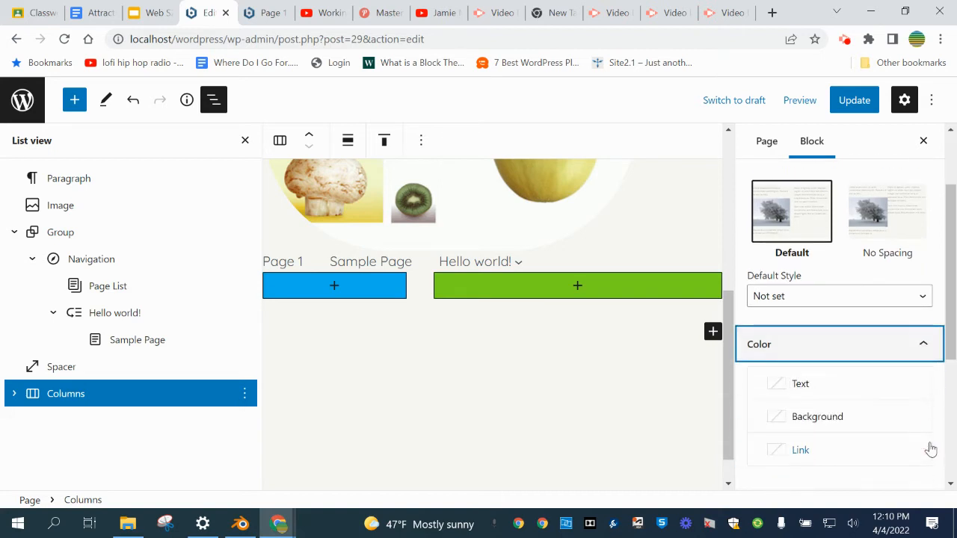
pyautogui.click(837, 417)
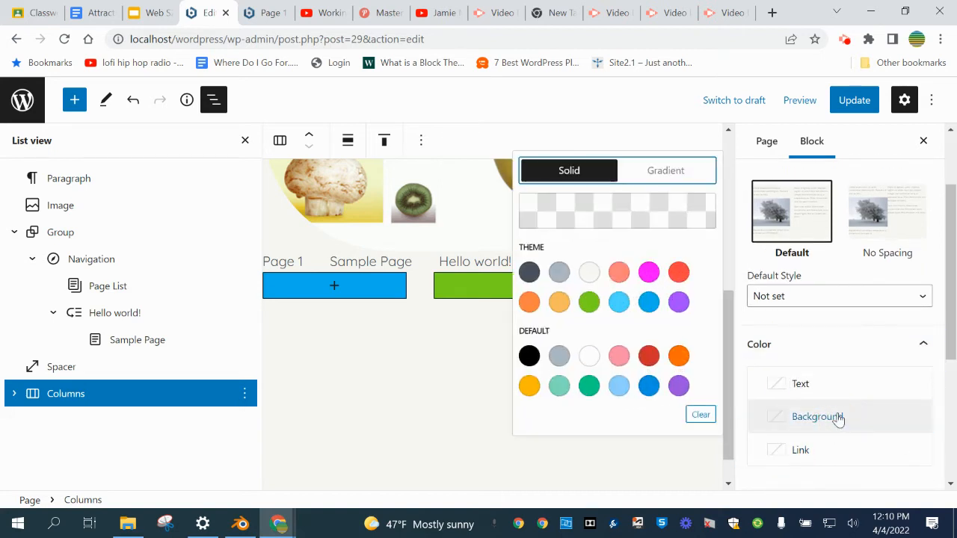
pyautogui.click(649, 356)
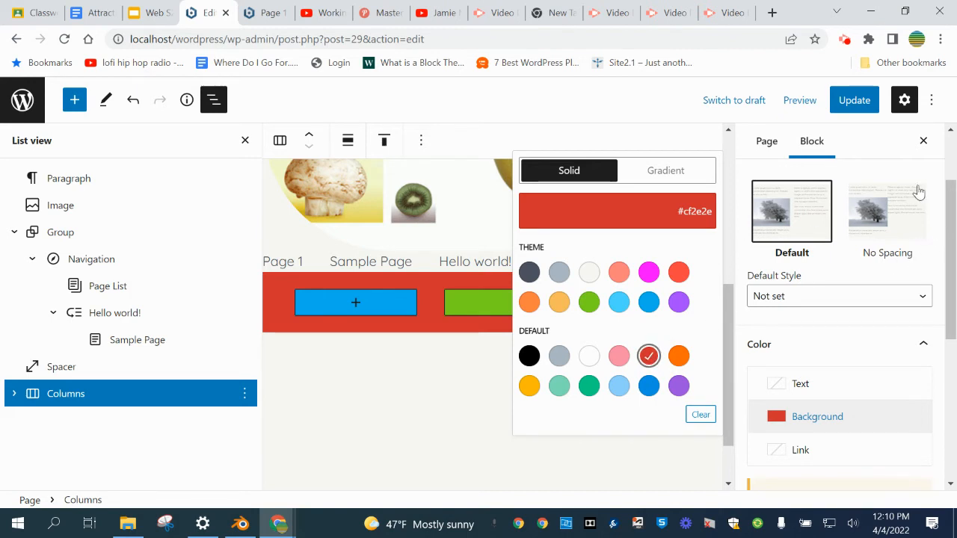
# - Review the remaining Columns block settings, including the column count, and close the block settings
pyautogui.moveTo(951, 251); pyautogui.dragTo(954, 398)
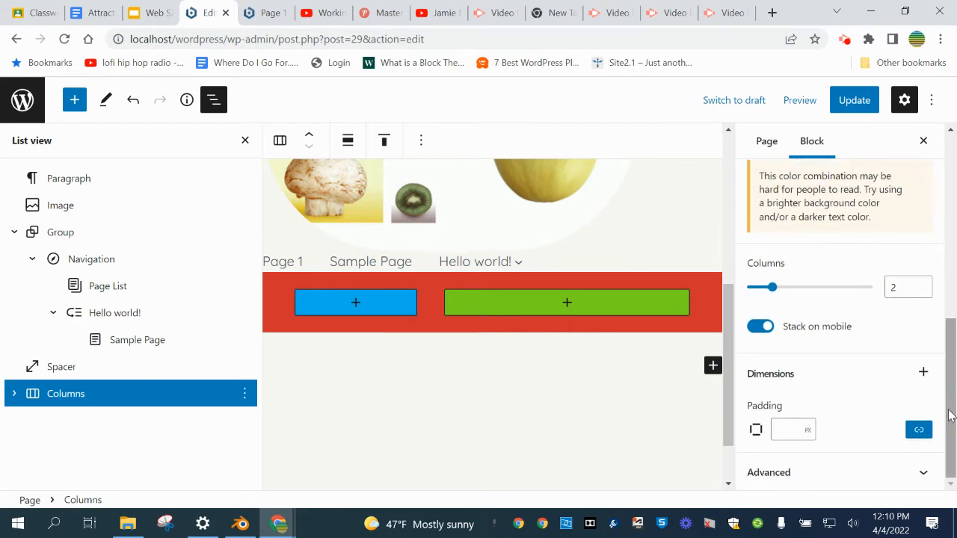
pyautogui.click(898, 290)
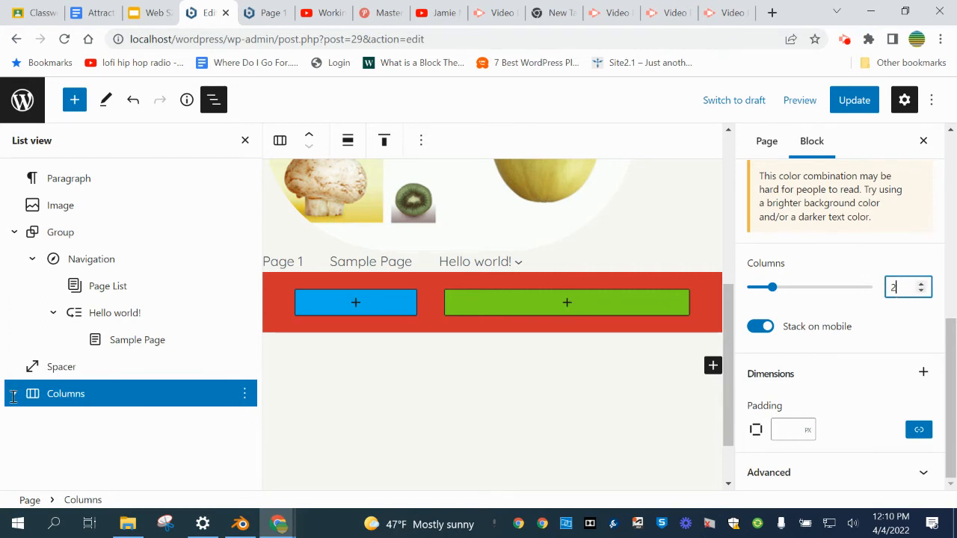
pyautogui.click(872, 175)
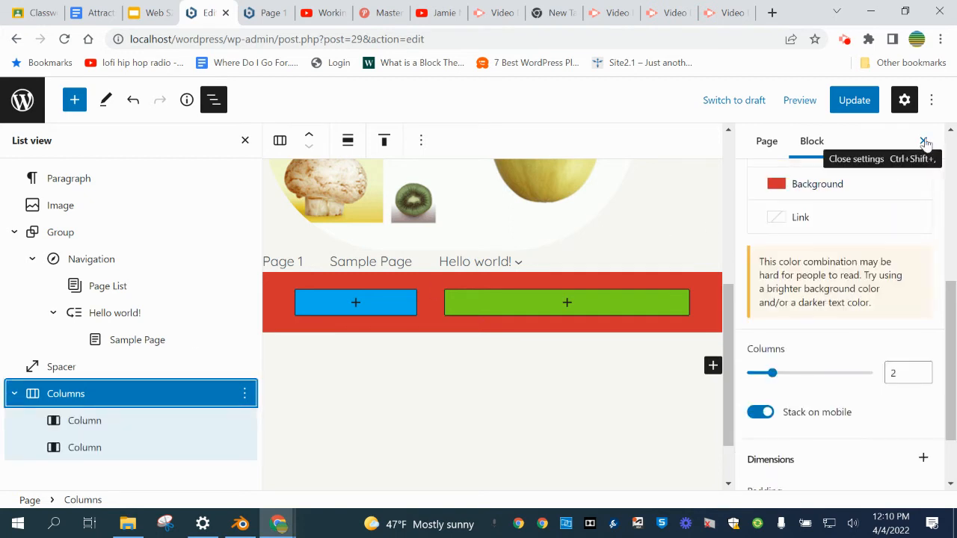
pyautogui.click(925, 142)
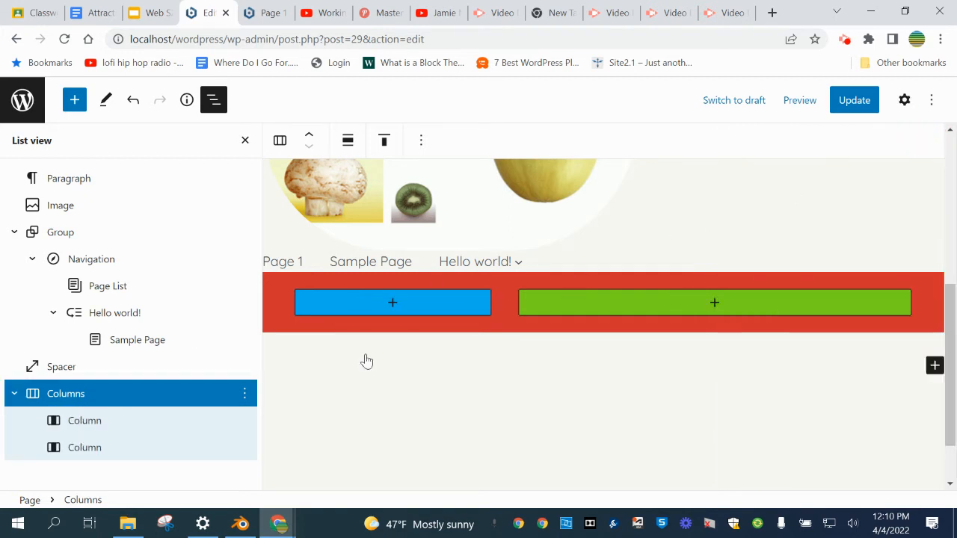
# - Add an Image block to the narrow blue column using Capture.jpg, the sailboat picture in the Media Library
pyautogui.click(104, 429)
pyautogui.click(100, 447)
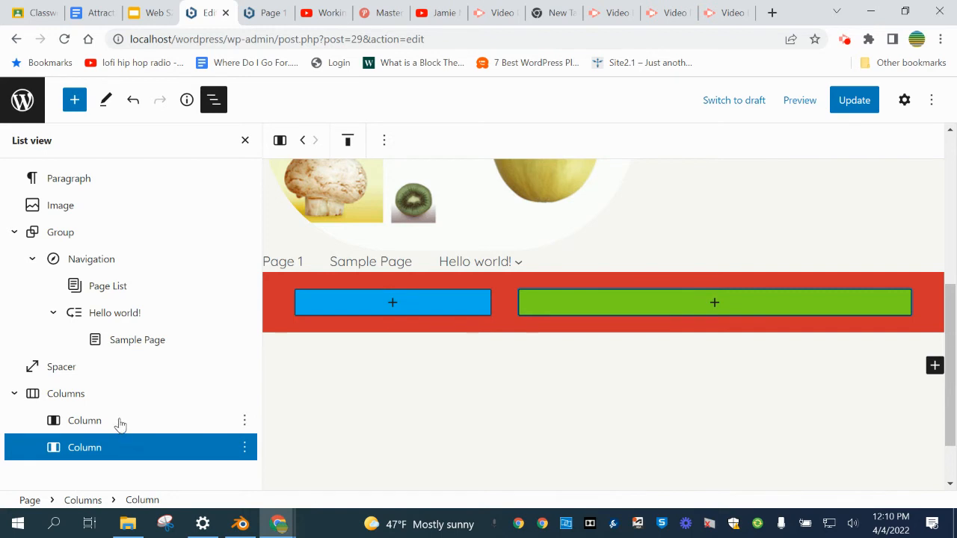
pyautogui.click(119, 423)
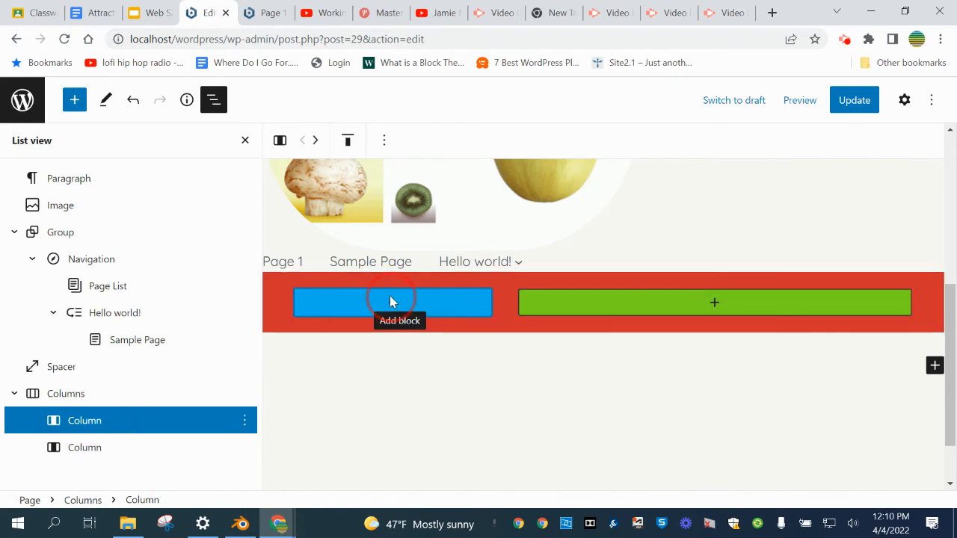
pyautogui.click(391, 302)
pyautogui.click(477, 423)
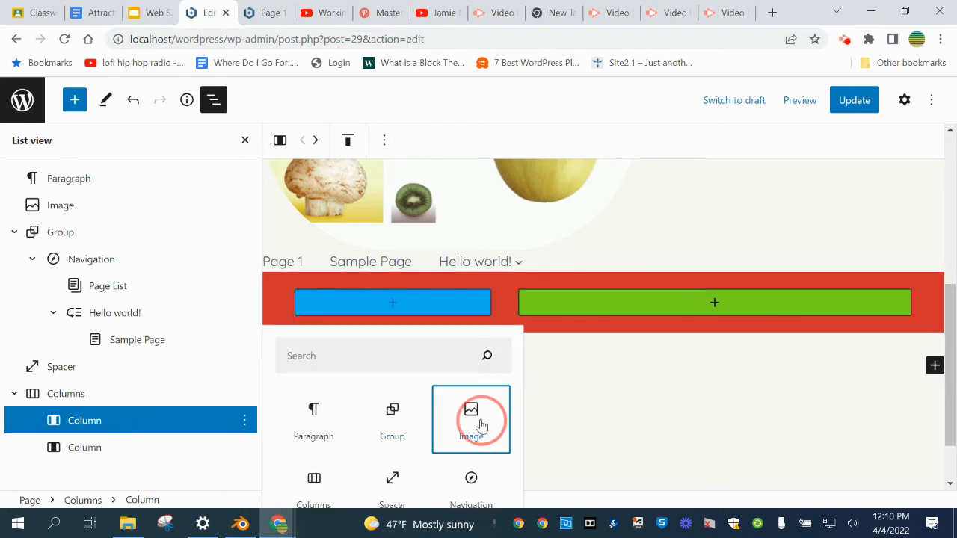
pyautogui.click(338, 384)
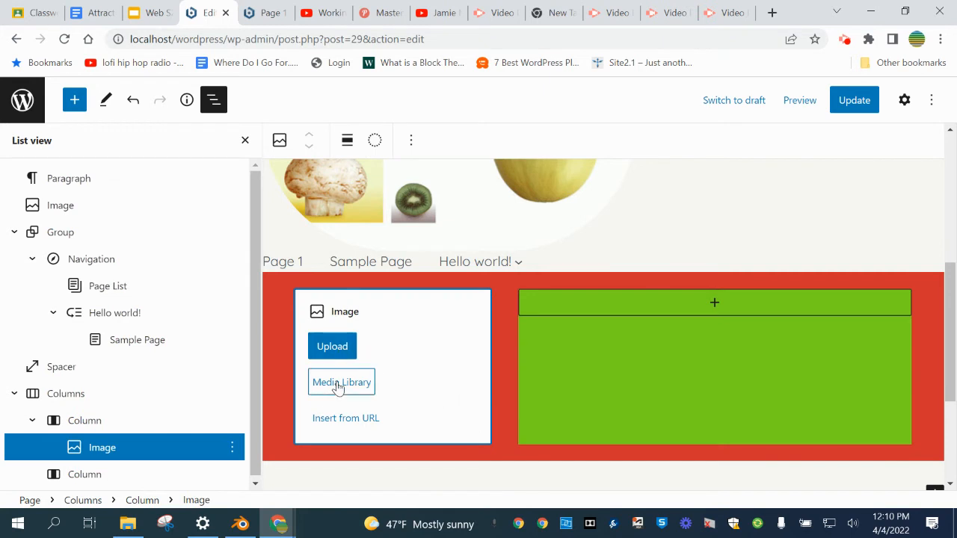
pyautogui.click(323, 307)
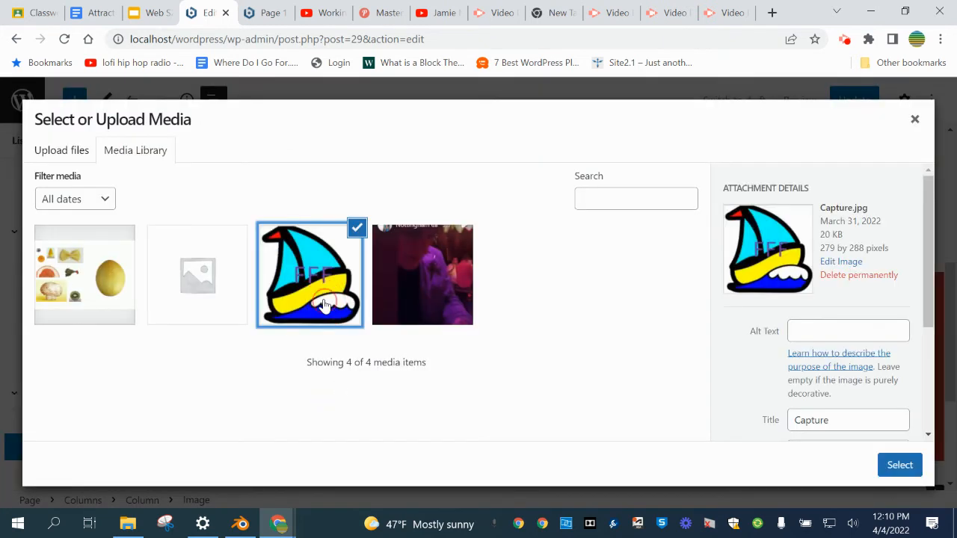
pyautogui.click(900, 466)
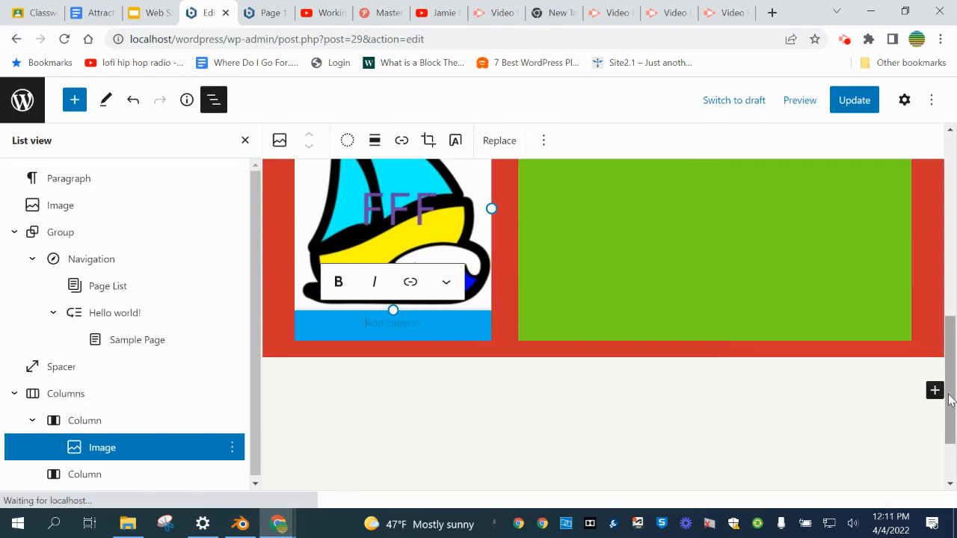
pyautogui.moveTo(950, 403); pyautogui.dragTo(951, 361)
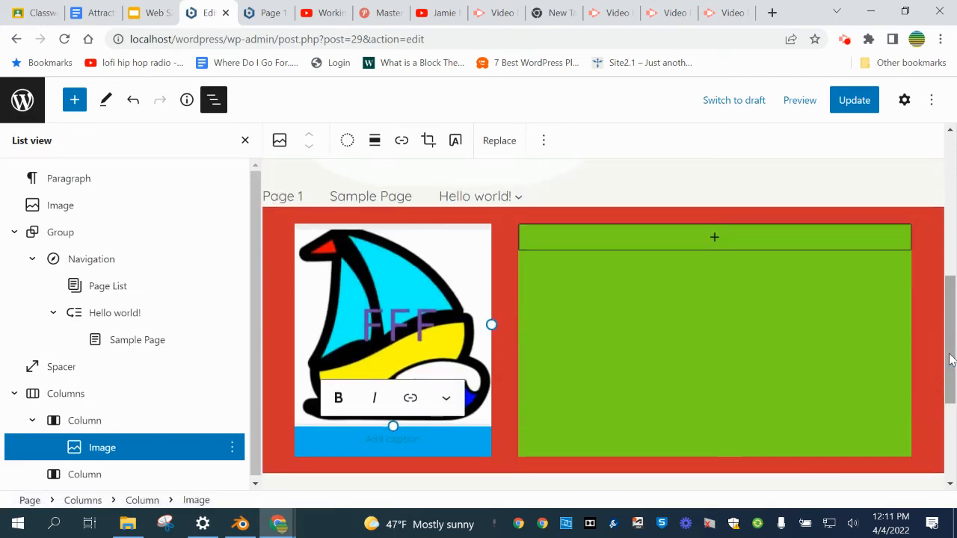
# - Caption the sailboat image "Boat" and add a bulleted List block below it with the entries "Item 1" and "Item 2"
pyautogui.click(409, 442)
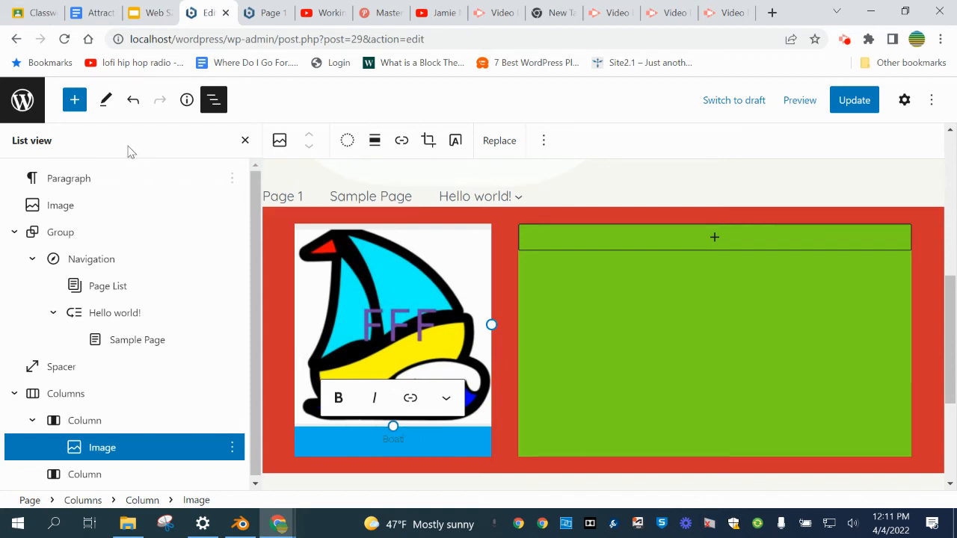
pyautogui.click(75, 105)
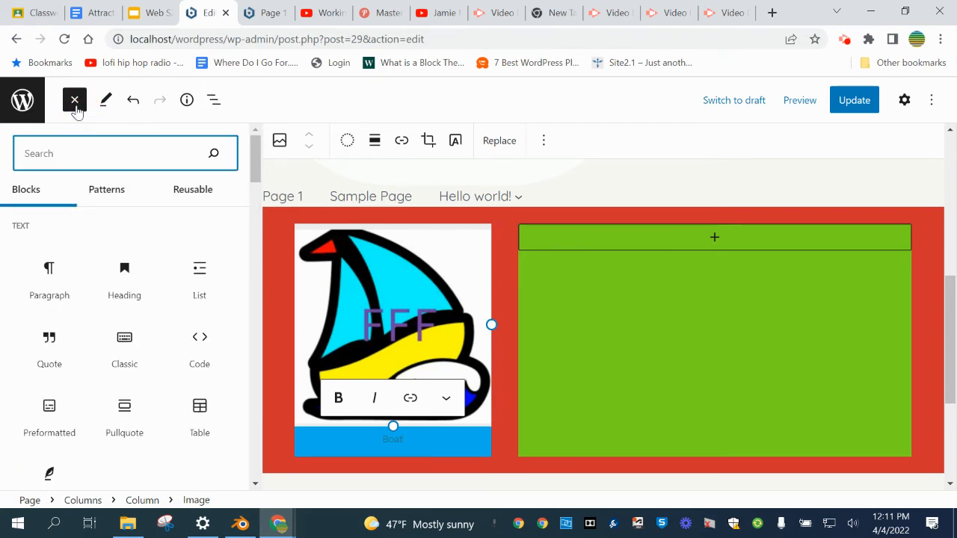
pyautogui.click(196, 283)
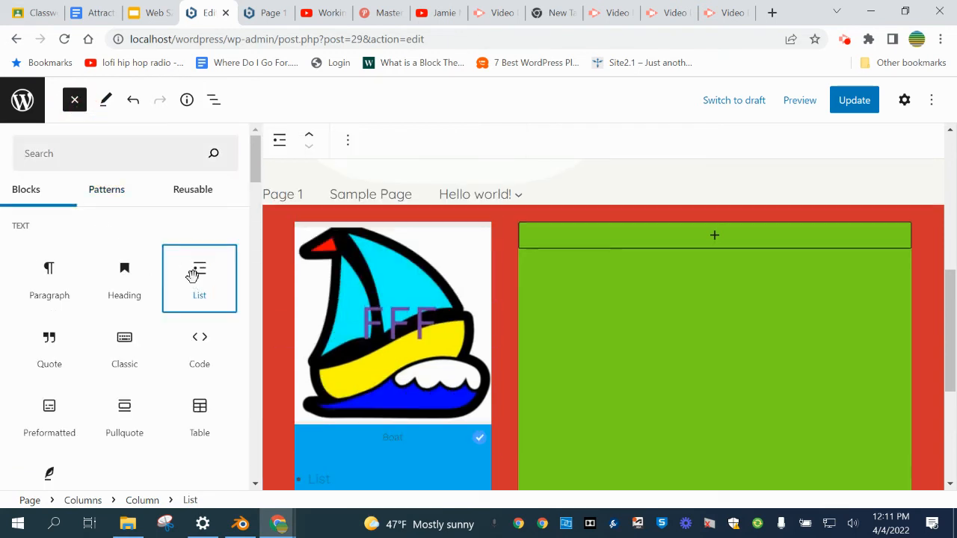
pyautogui.click(326, 481)
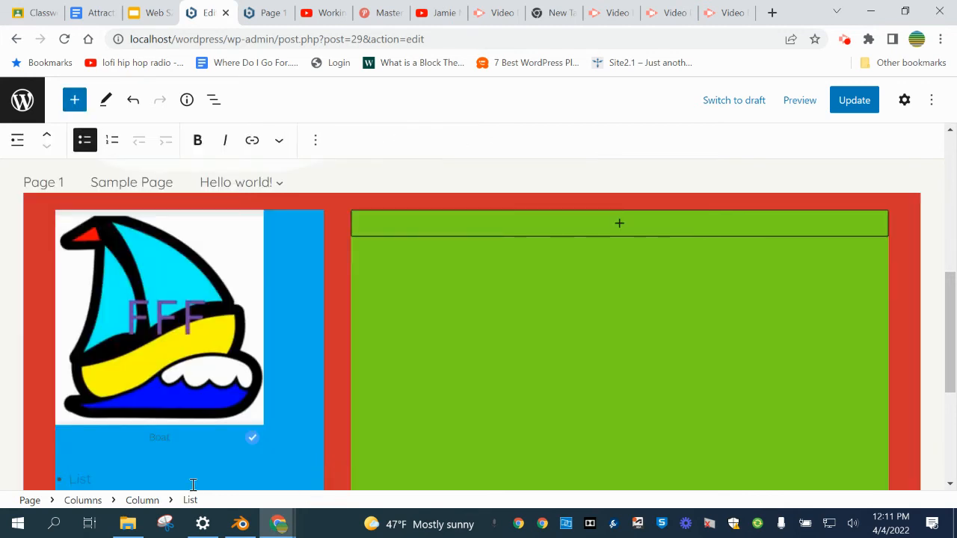
pyautogui.write('Item 1')
pyautogui.press('Return')
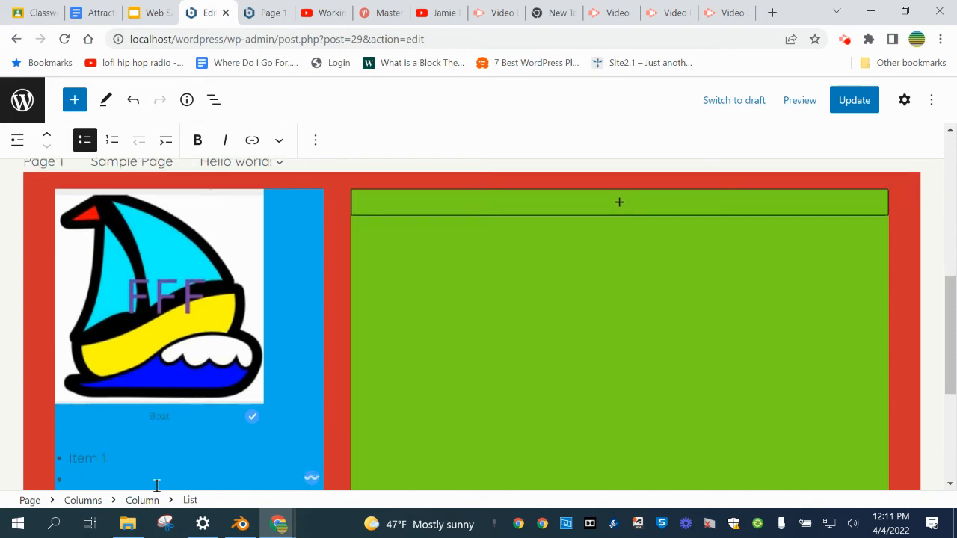
pyautogui.write('Item 2')
# - Duplicate the blue column together with its sailboat image and list
pyautogui.click(214, 100)
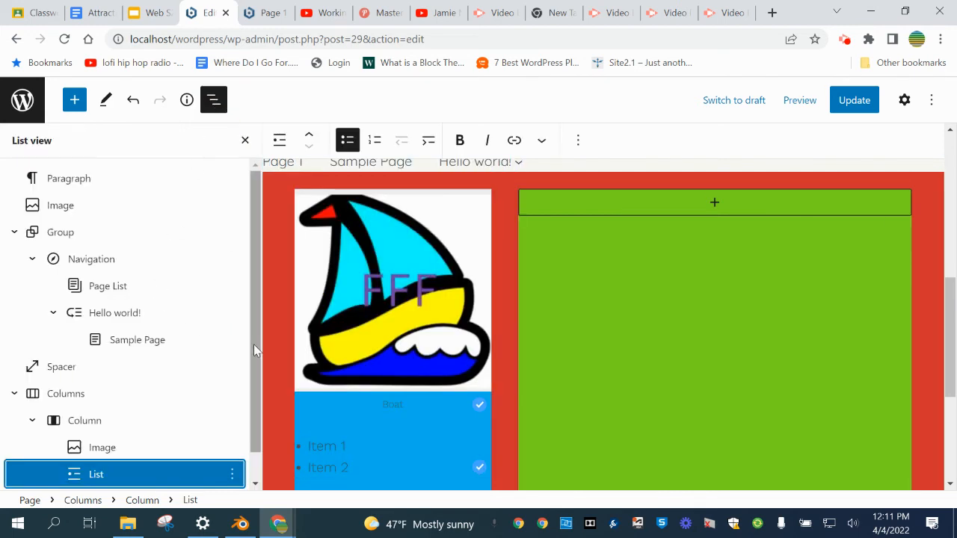
pyautogui.scroll(-1, 253, 344)
pyautogui.click(114, 418)
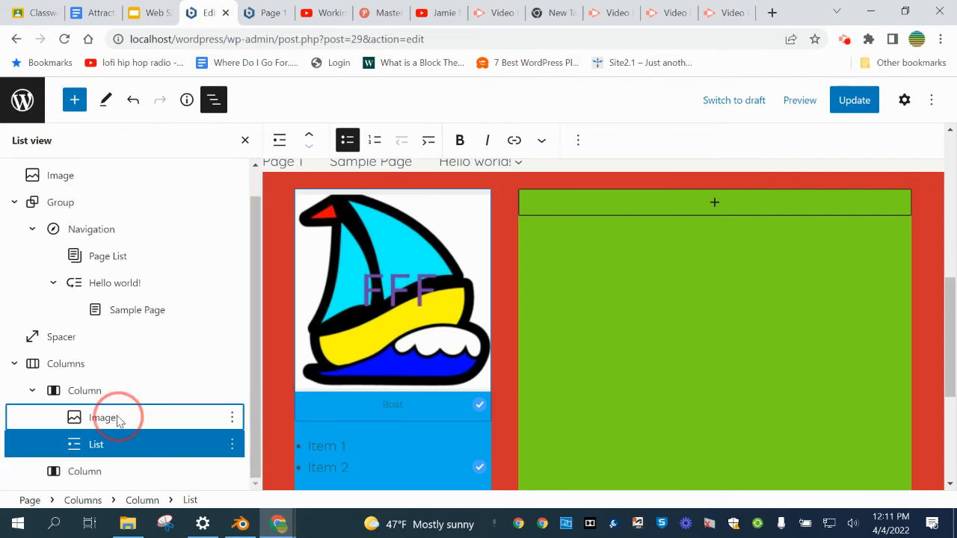
pyautogui.click(118, 446)
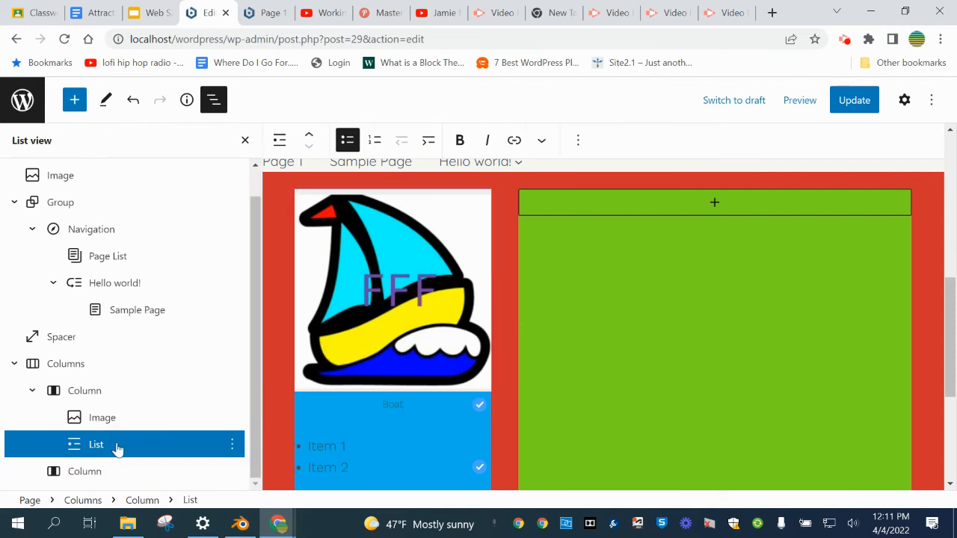
pyautogui.click(154, 385)
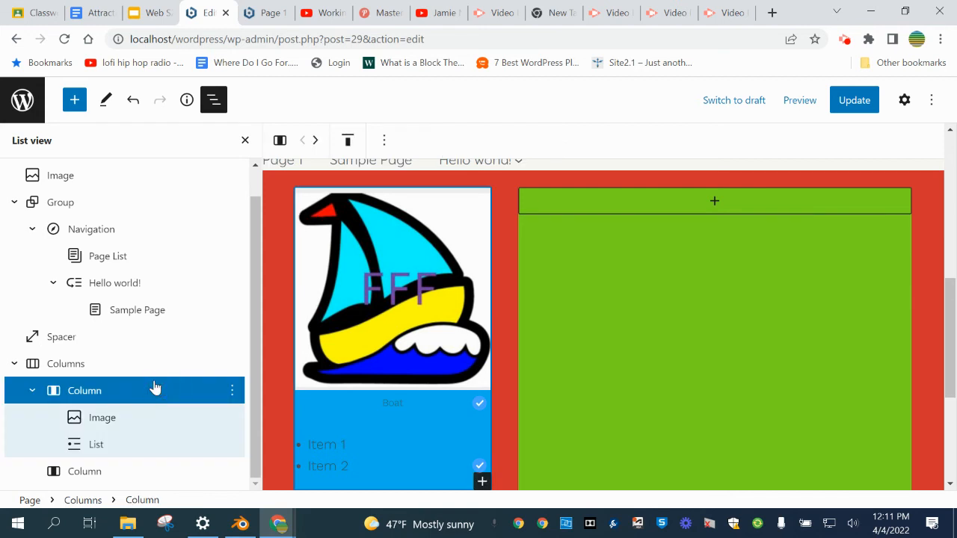
pyautogui.click(231, 391)
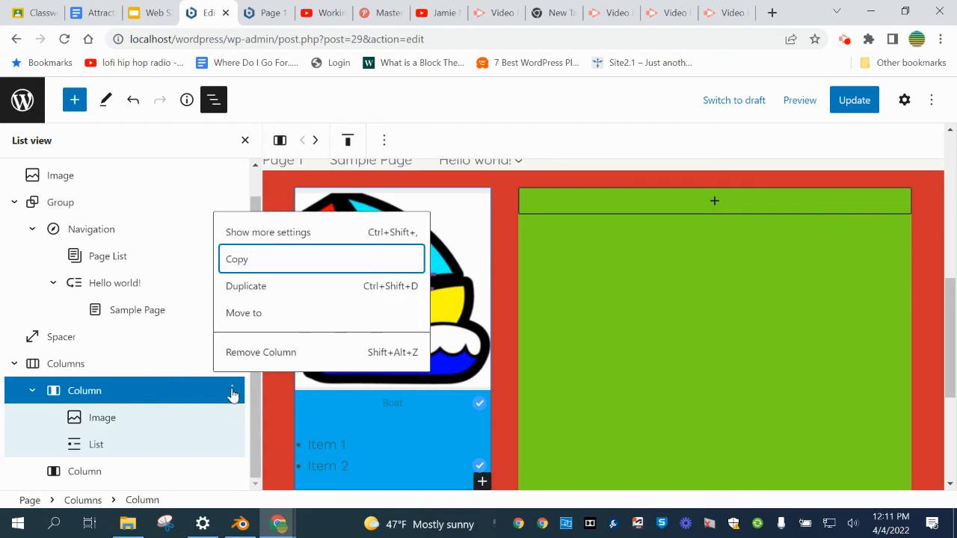
pyautogui.click(232, 391)
pyautogui.click(232, 392)
pyautogui.click(270, 293)
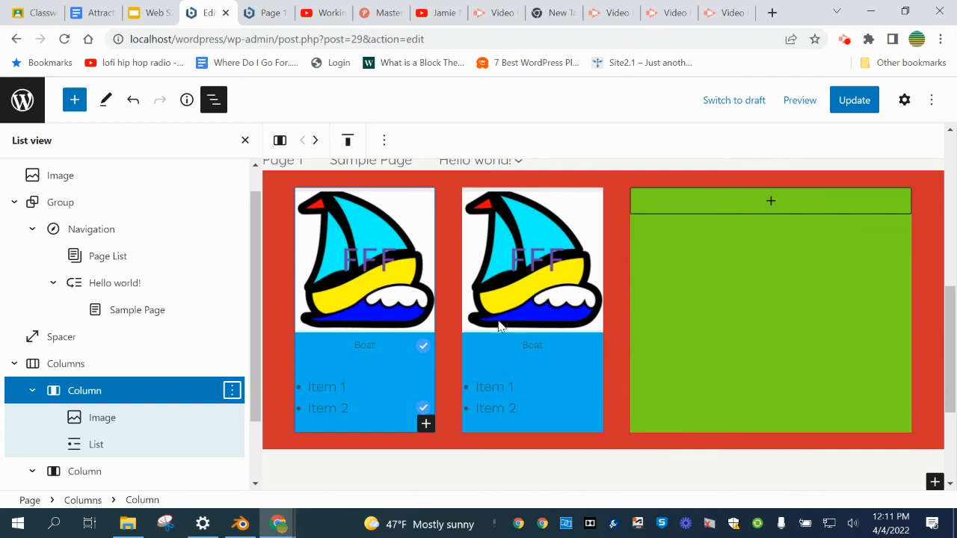
# - Remove the empty green column from the Columns block
pyautogui.moveTo(256, 381); pyautogui.dragTo(253, 437)
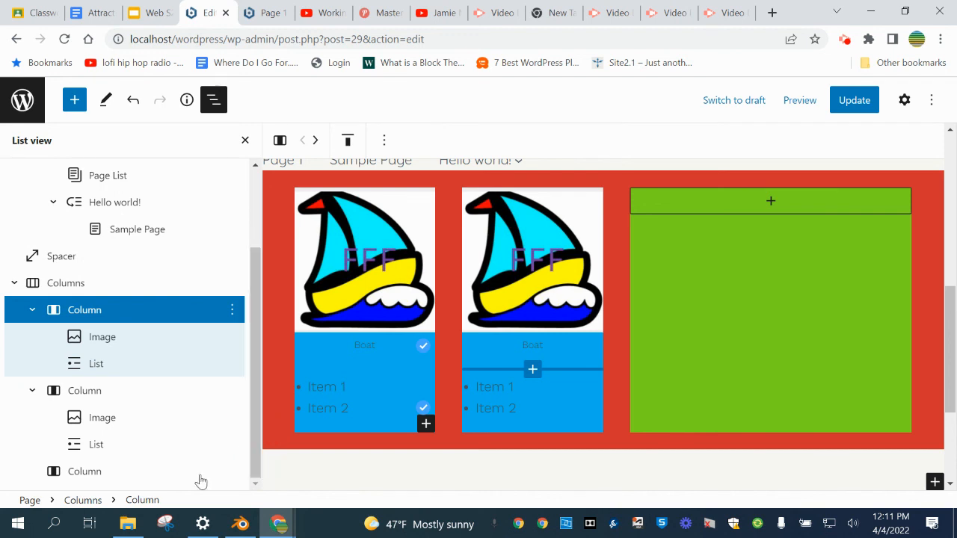
pyautogui.click(170, 472)
pyautogui.click(232, 471)
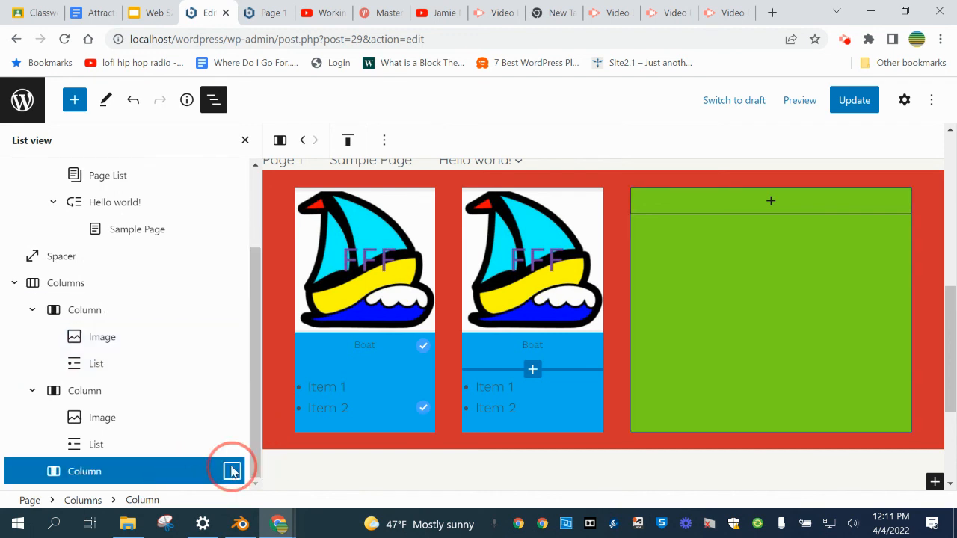
pyautogui.click(251, 433)
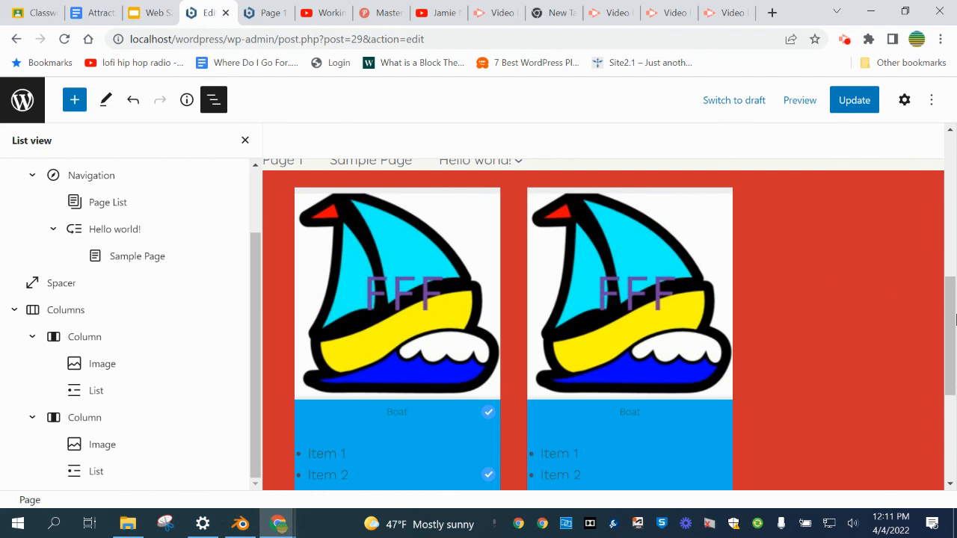
# - Show the block settings of the second blue column and check its width, then look over the upper part of the page
pyautogui.click(906, 101)
pyautogui.click(101, 423)
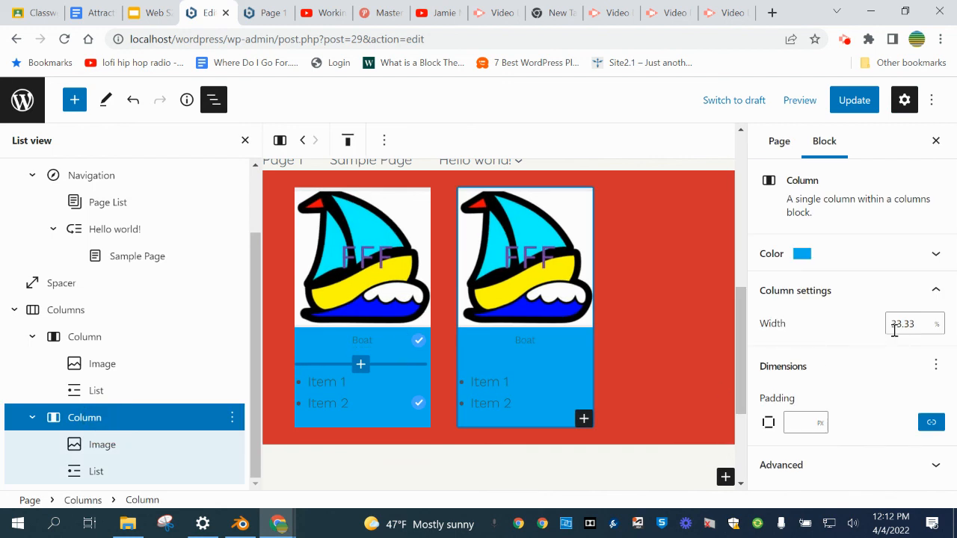
pyautogui.moveTo(743, 316); pyautogui.dragTo(740, 178)
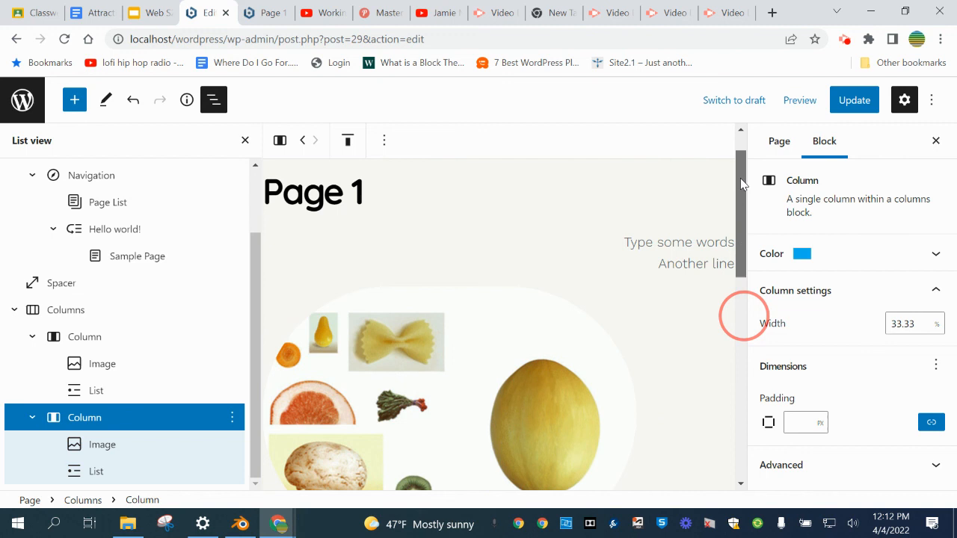
pyautogui.click(845, 43)
pyautogui.click(845, 41)
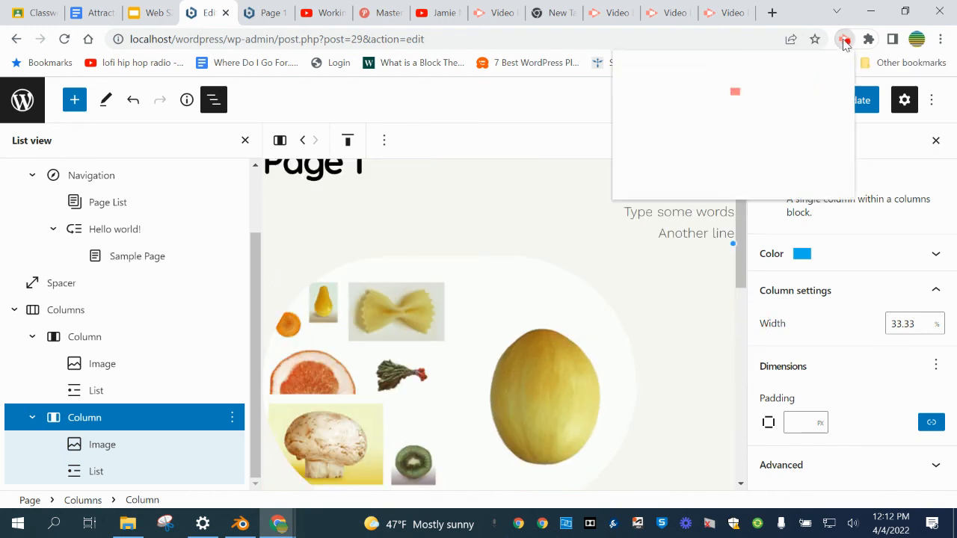